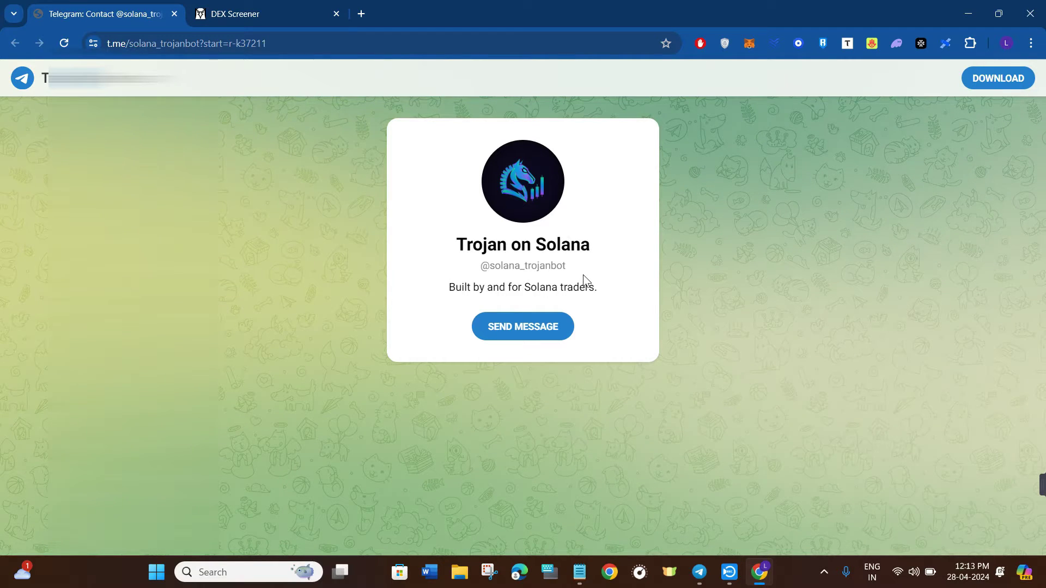
- Start a message to the Trojan on Solana bot from its t.me page in Chrome
click(526, 332)
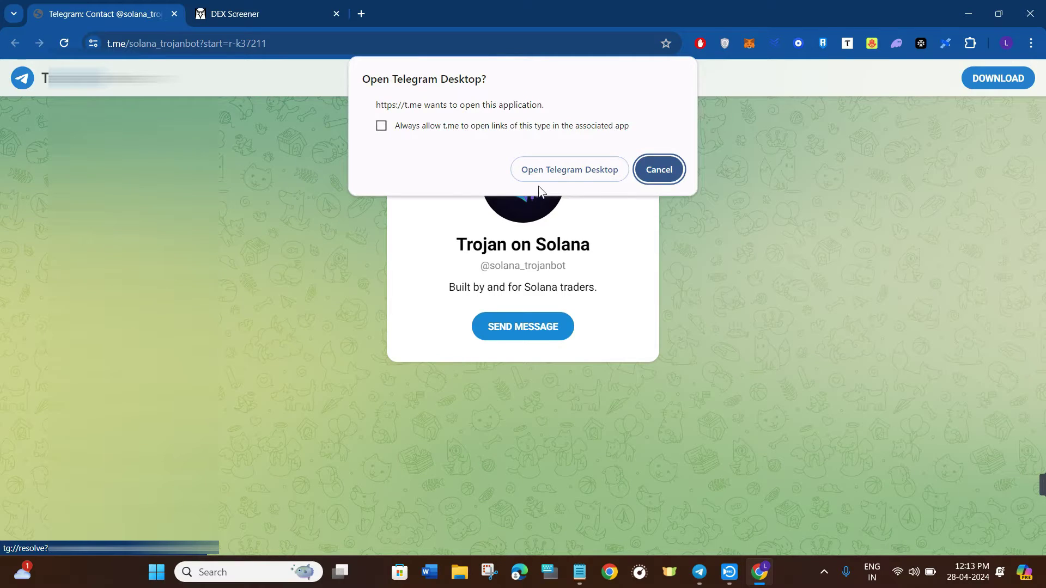
- Open the Trojan on Solana chat in Telegram Desktop and start the bot
click(599, 170)
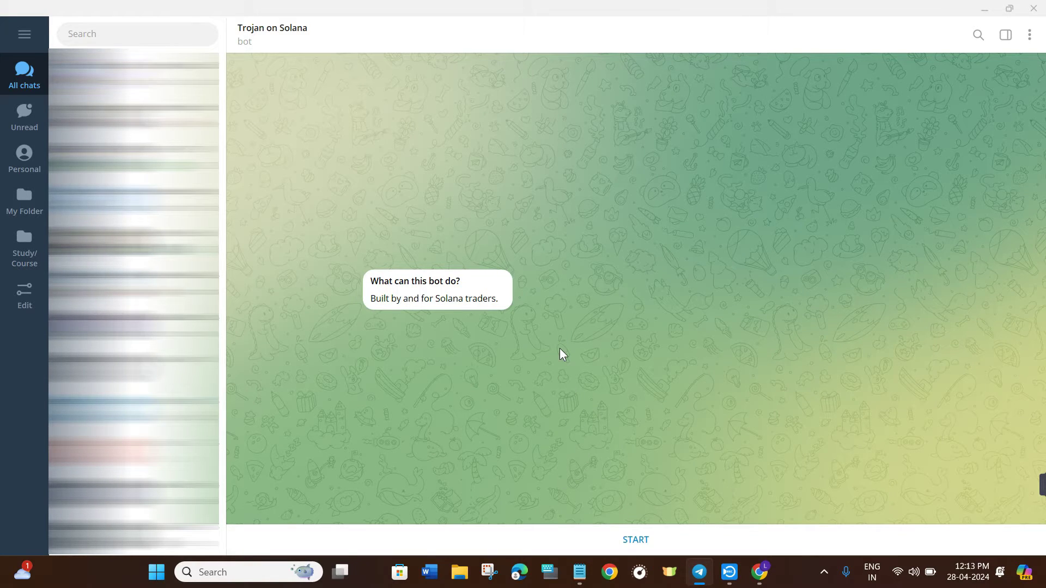
click(634, 542)
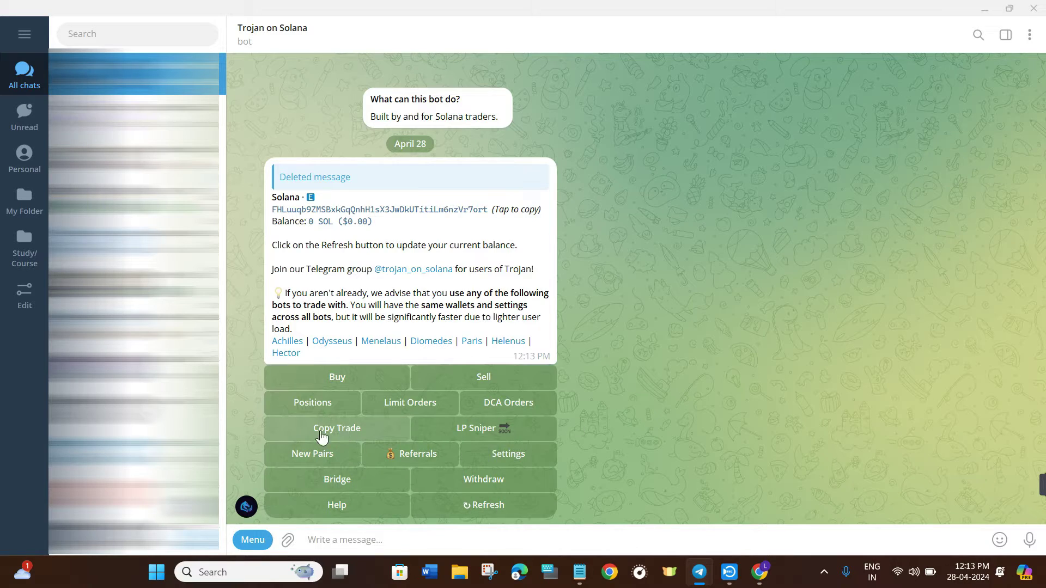
- Create a new Trojan copy trade with an empty target wallet, then return to Chrome
click(385, 436)
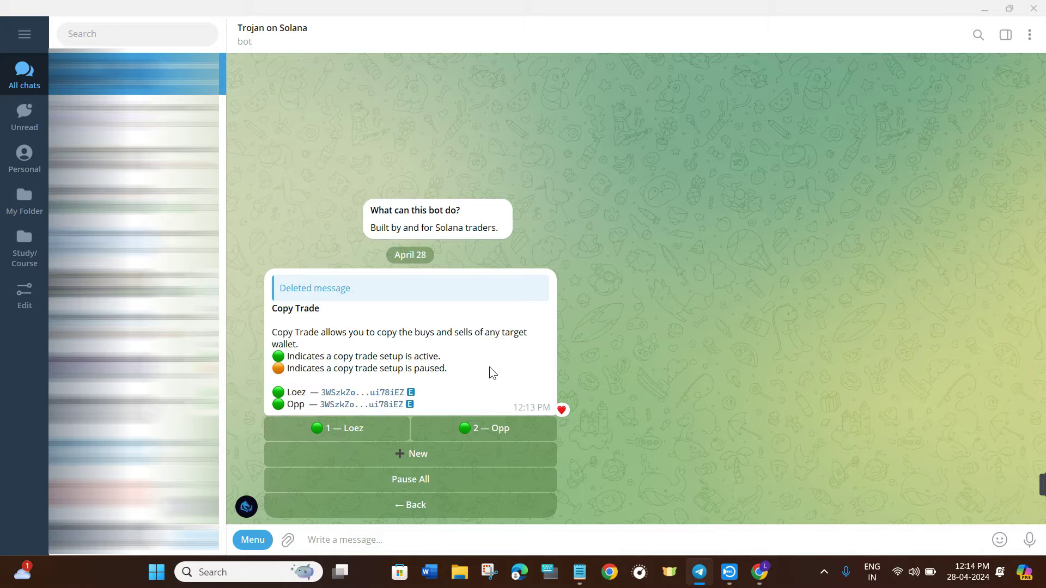
click(431, 462)
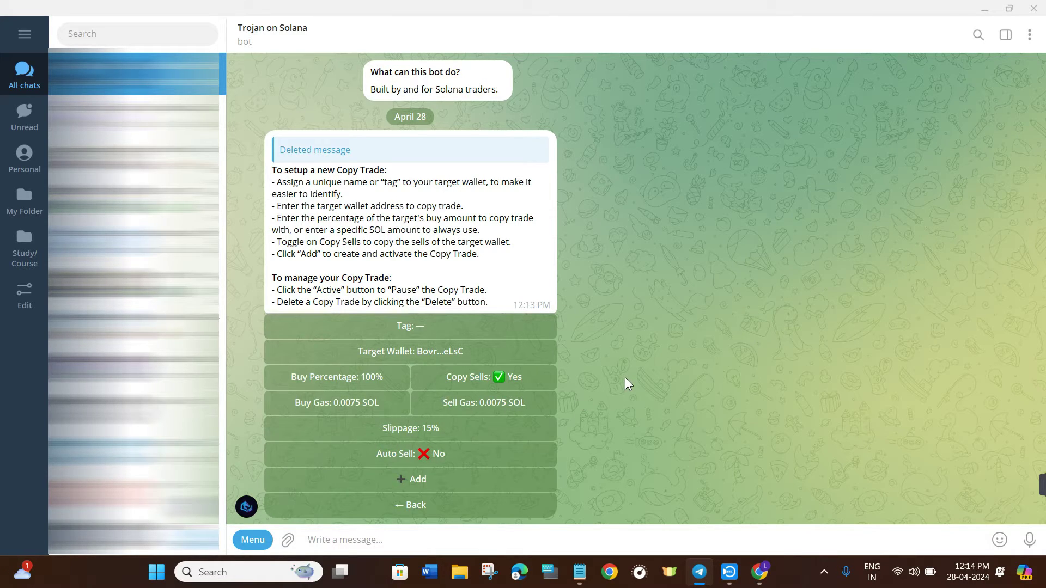
click(412, 329)
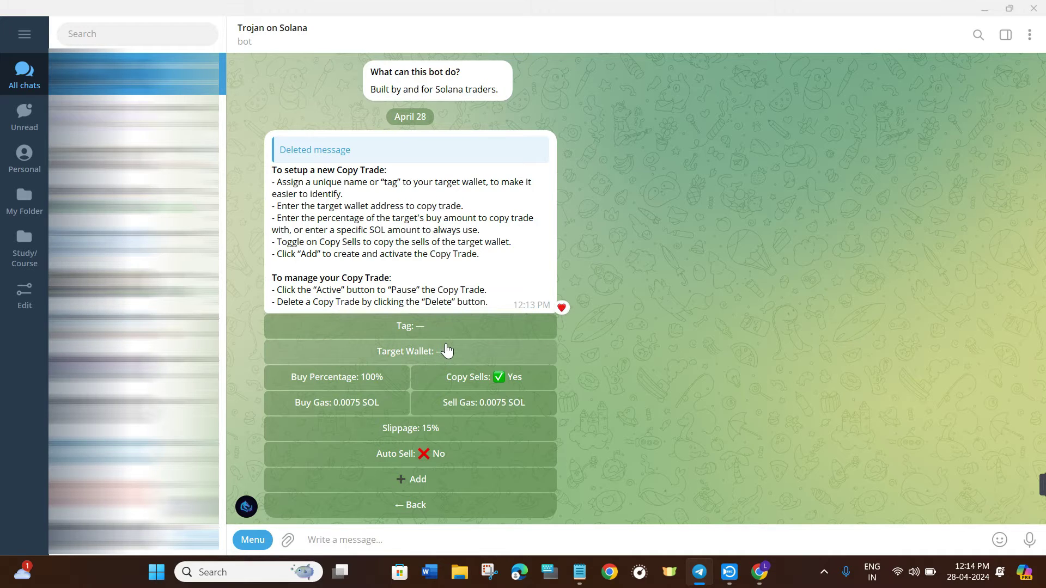
click(762, 572)
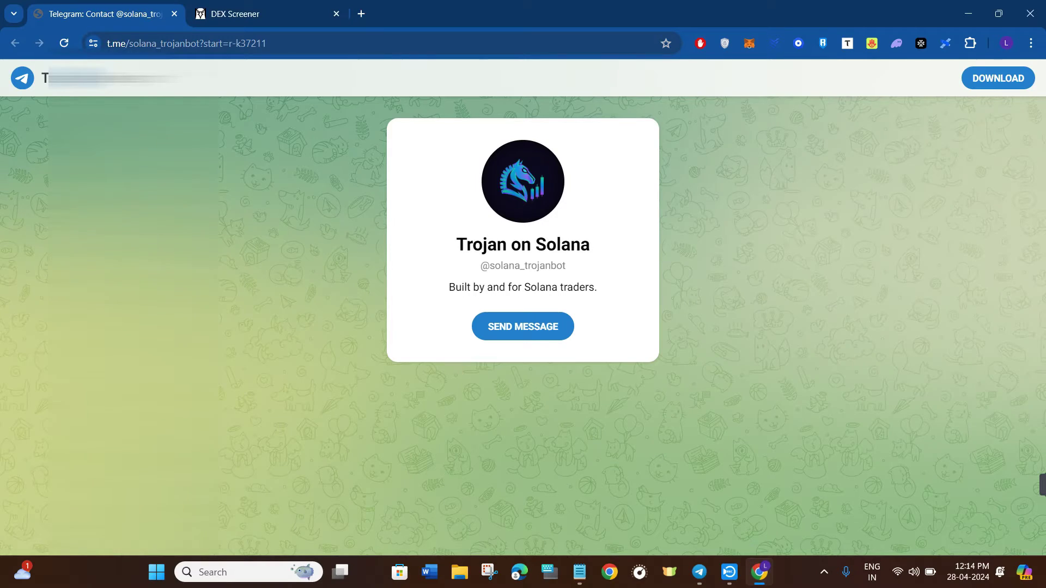
- Switch to the DEX Screener tab and scroll its sidebar to reveal the chain list
click(271, 14)
click(198, 39)
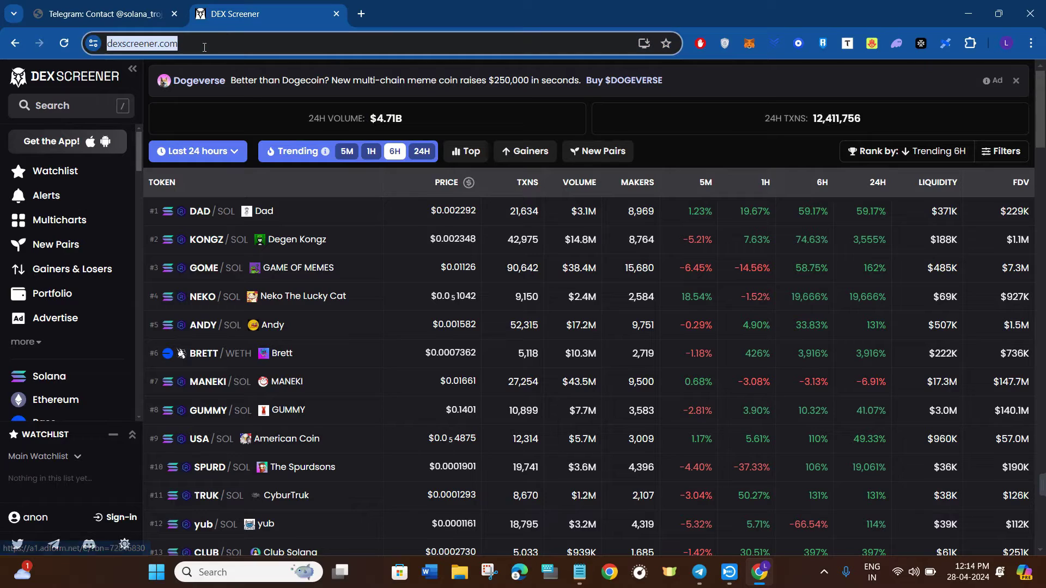
click(226, 38)
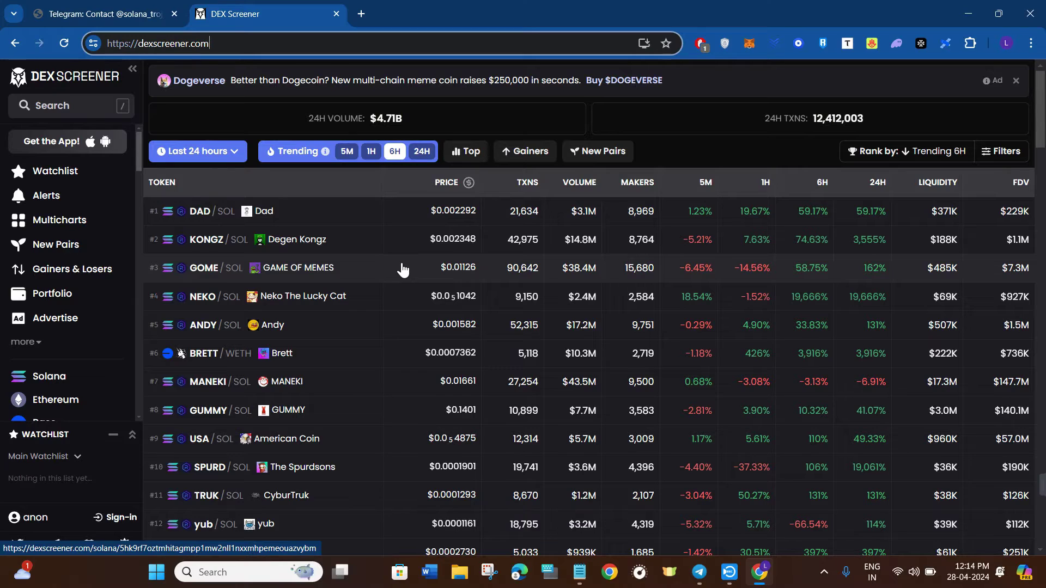
scroll(402, 269, down, 3)
scroll(402, 269, up, 3)
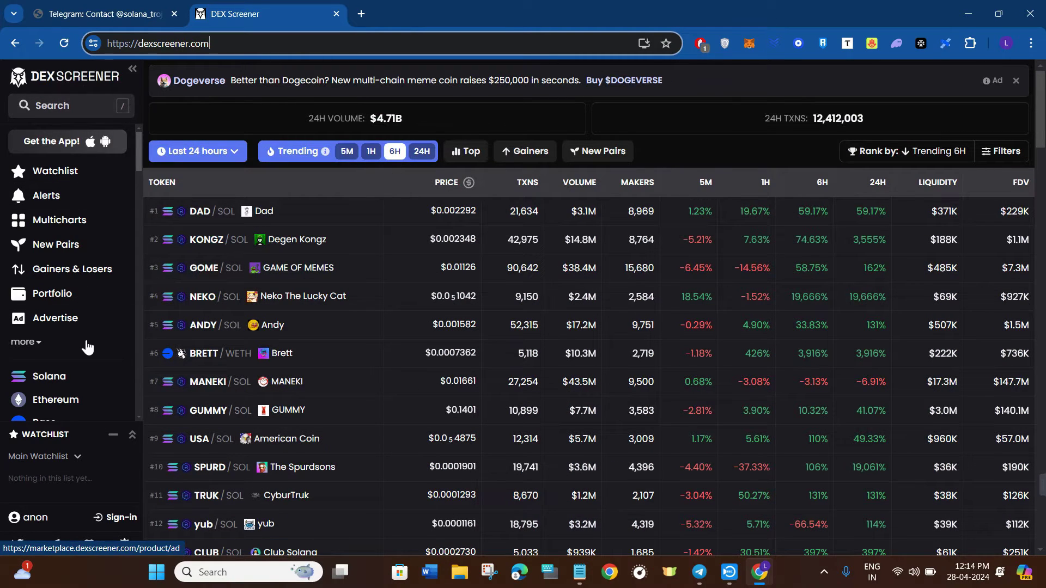
scroll(95, 338, down, 1)
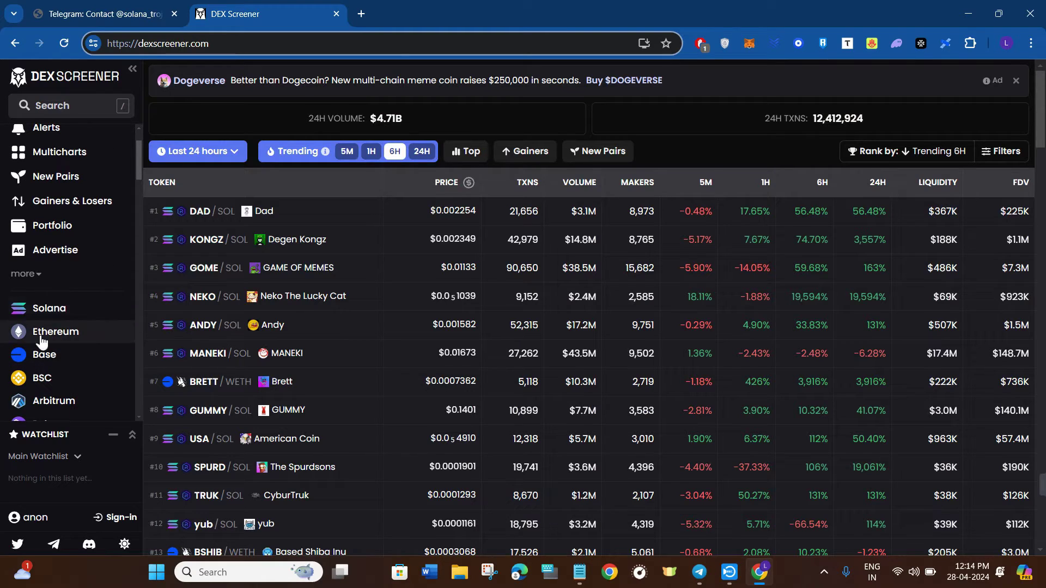
- Filter DEX Screener to Solana pairs ranked by Trending 24H
click(65, 319)
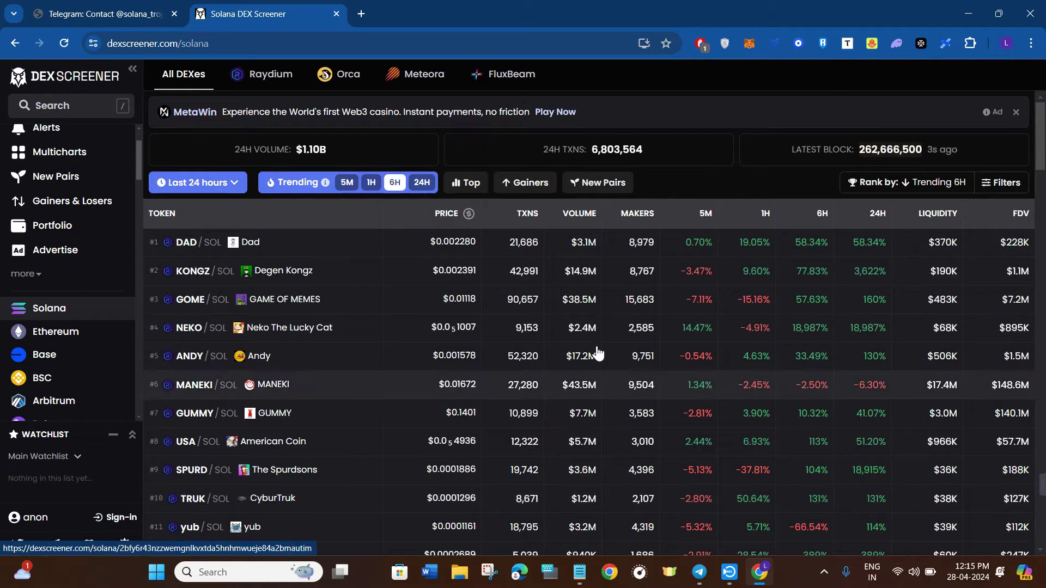
scroll(871, 444, down, 6)
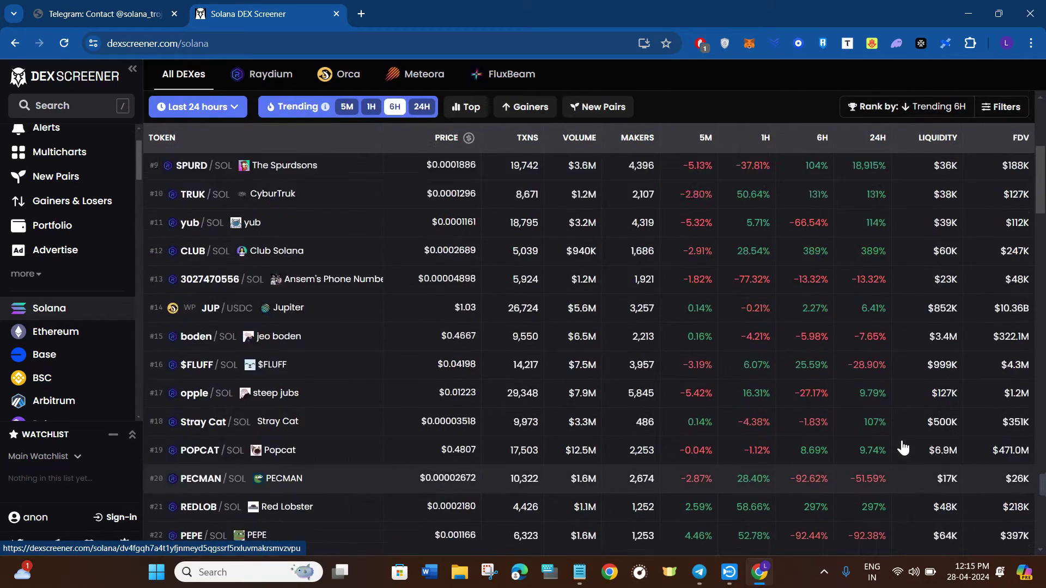
scroll(763, 425, up, 6)
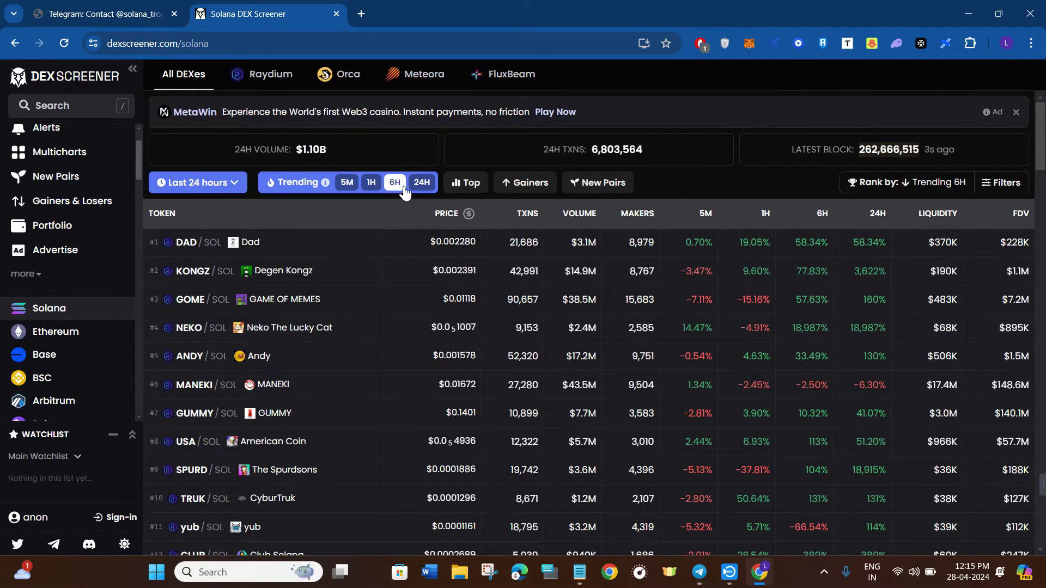
click(421, 185)
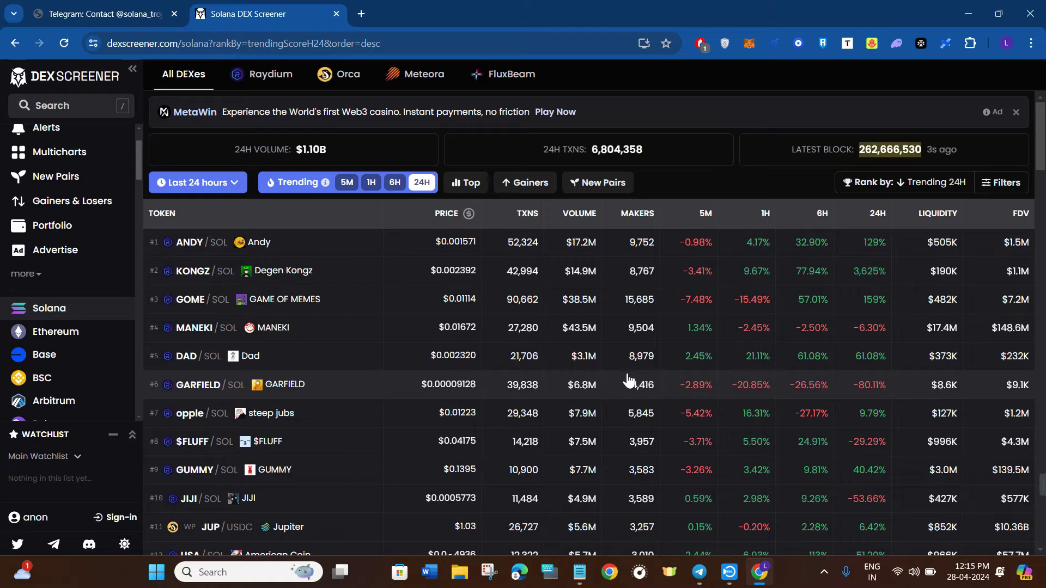
- Sort the Solana pairs by volume and makers, then open the GOME / SOL pair page
click(584, 219)
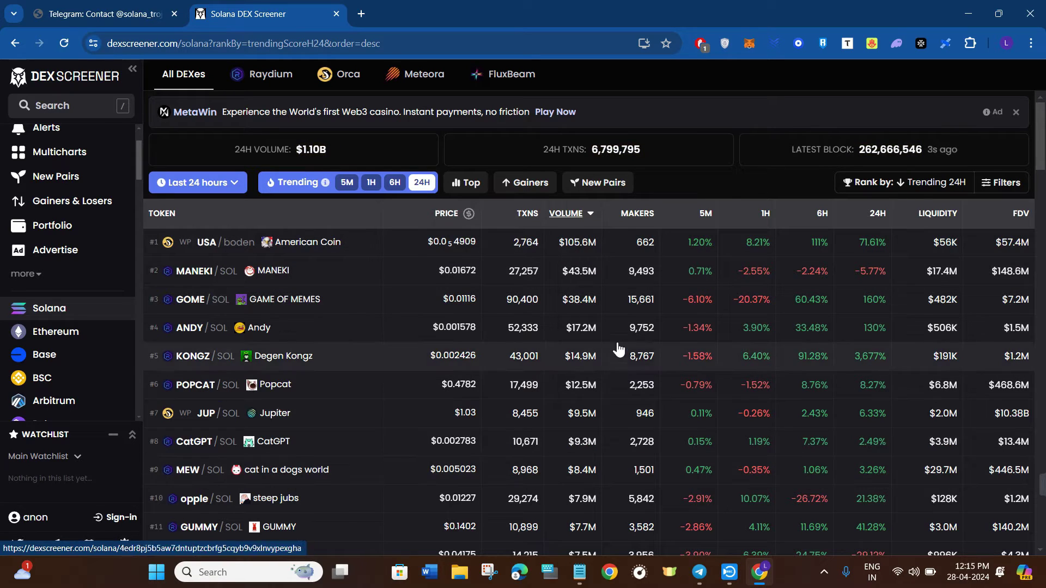
click(634, 213)
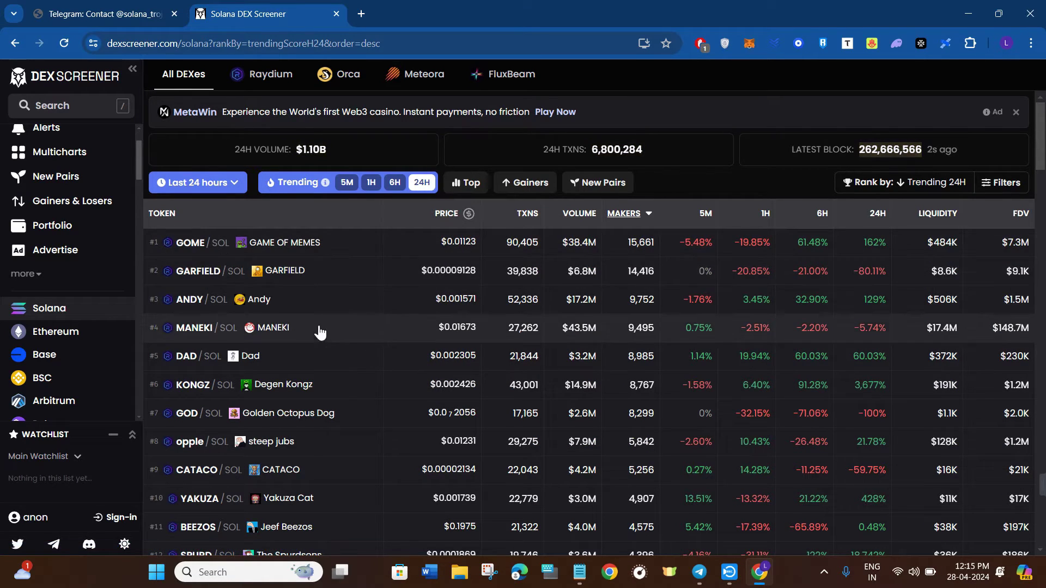
click(579, 213)
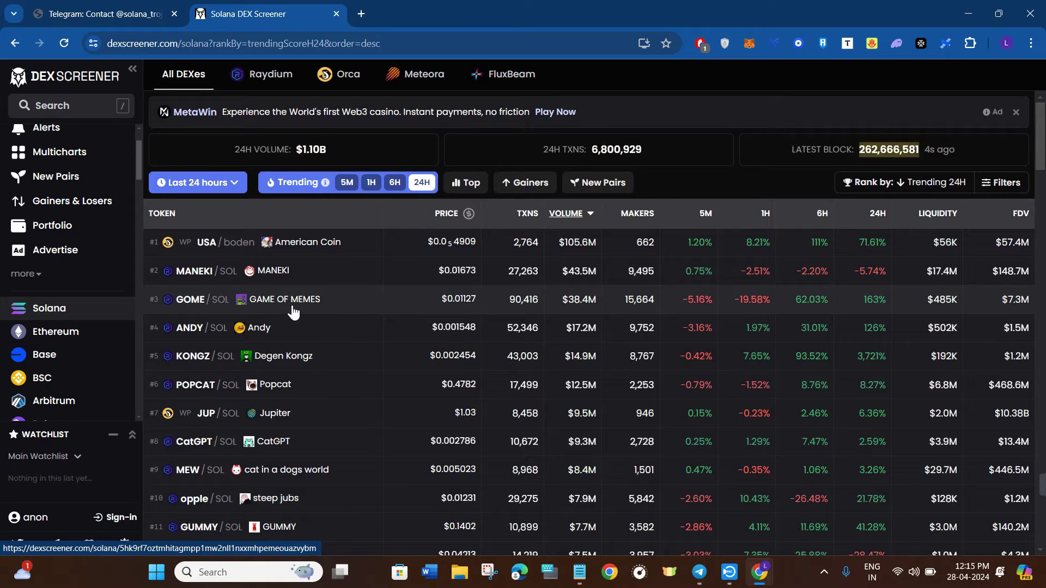
click(352, 305)
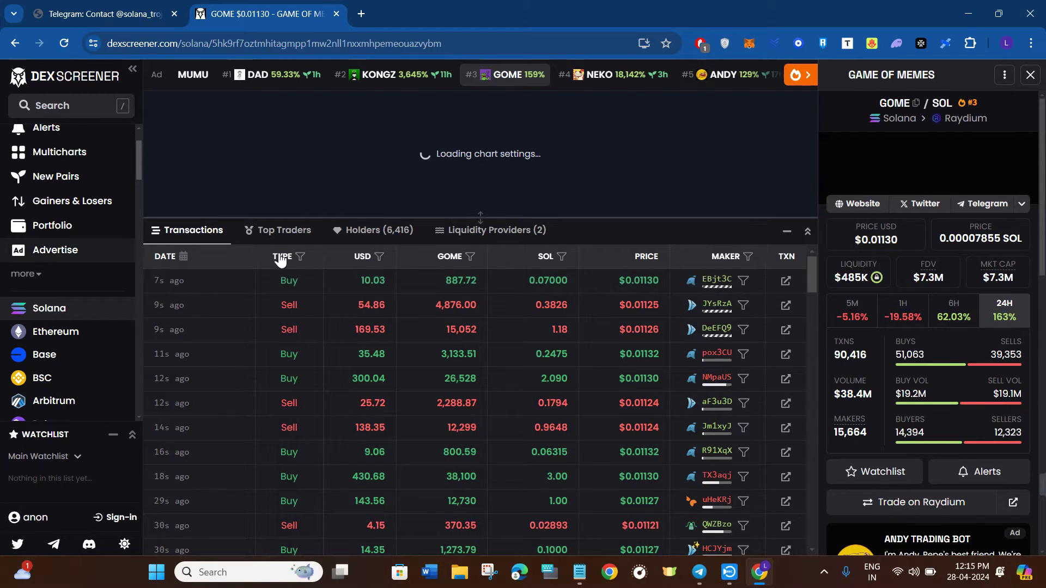
scroll(543, 406, down, 3)
- Show the GOME/SOL Top Traders table and scroll through it down to rank #17
scroll(543, 406, up, 3)
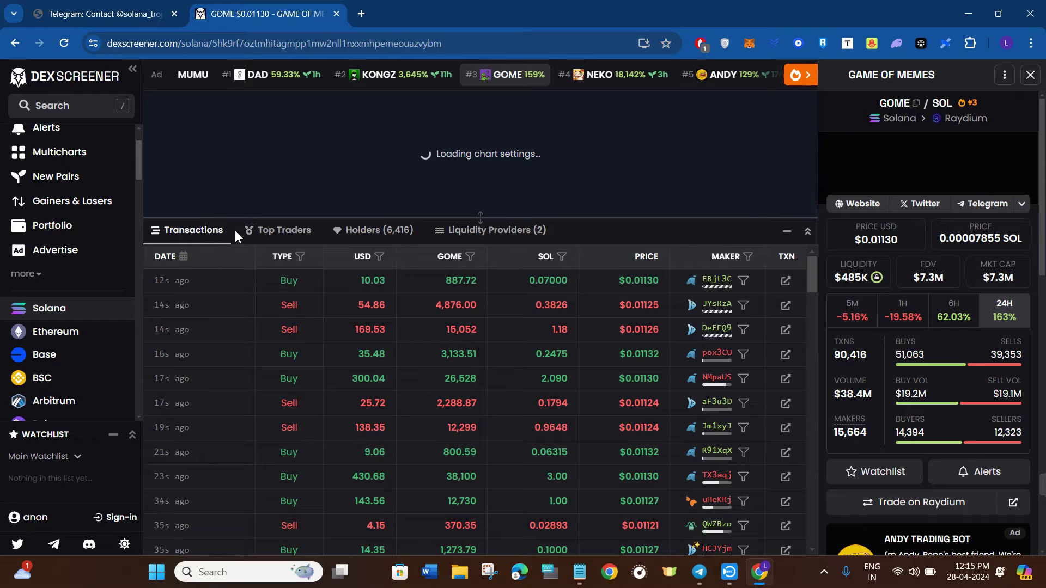
click(286, 231)
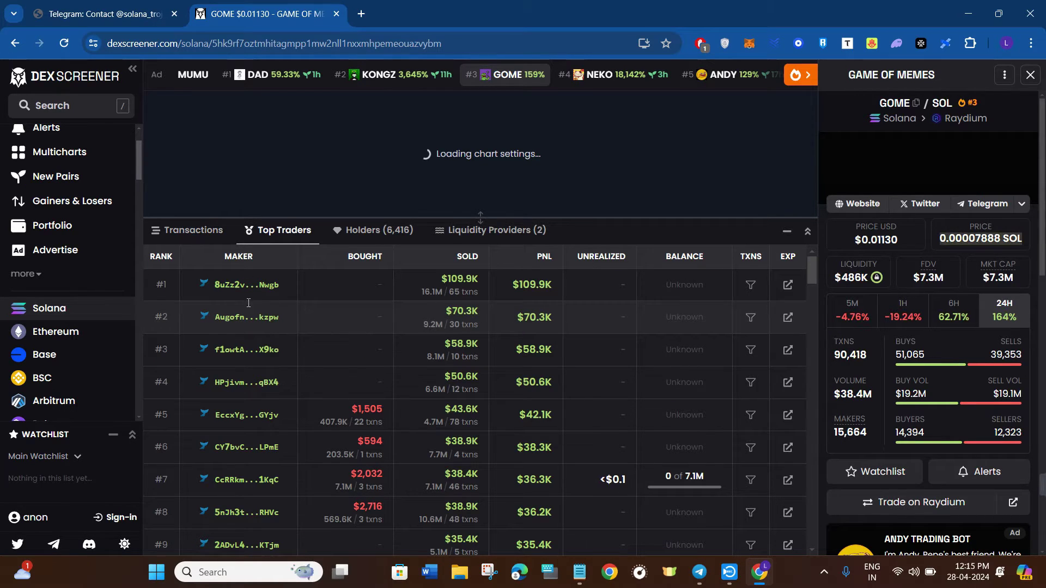
scroll(247, 373, down, 5)
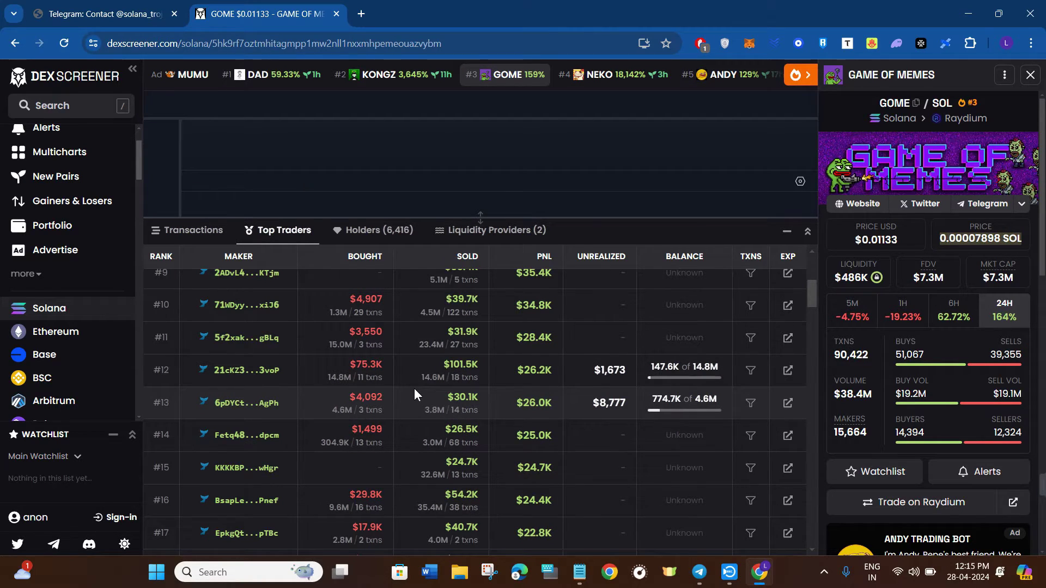
scroll(511, 355, up, 5)
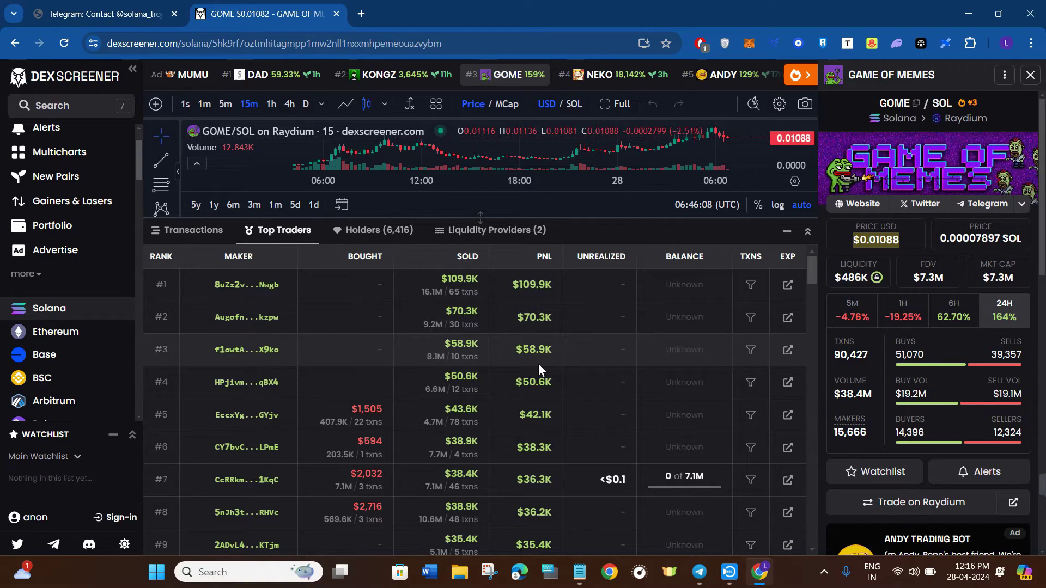
scroll(538, 363, down, 3)
scroll(538, 364, down, 1)
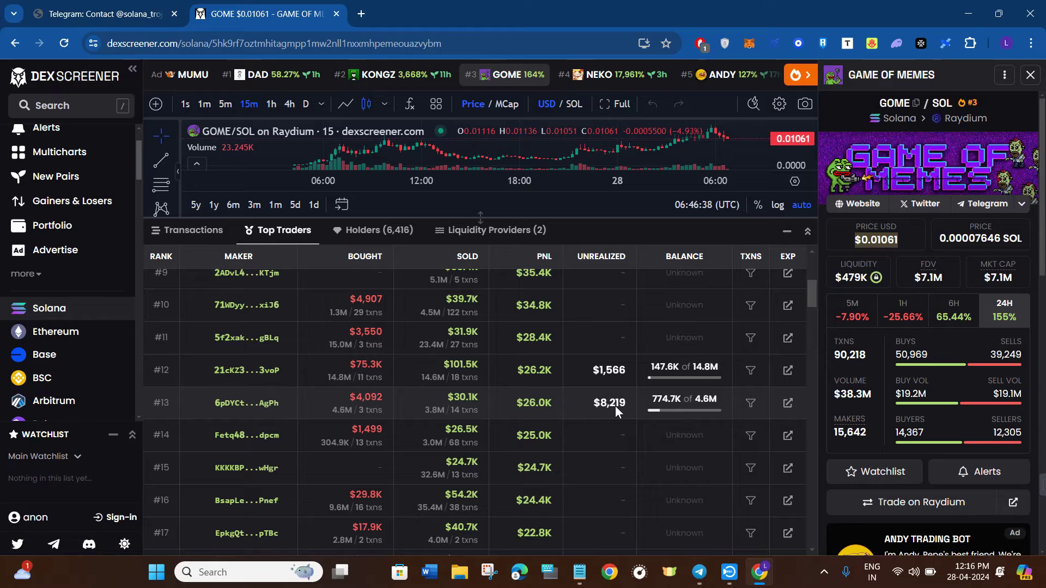
- Copy the #13 trader's wallet address from Solscan and return to the Trojan chat
click(787, 405)
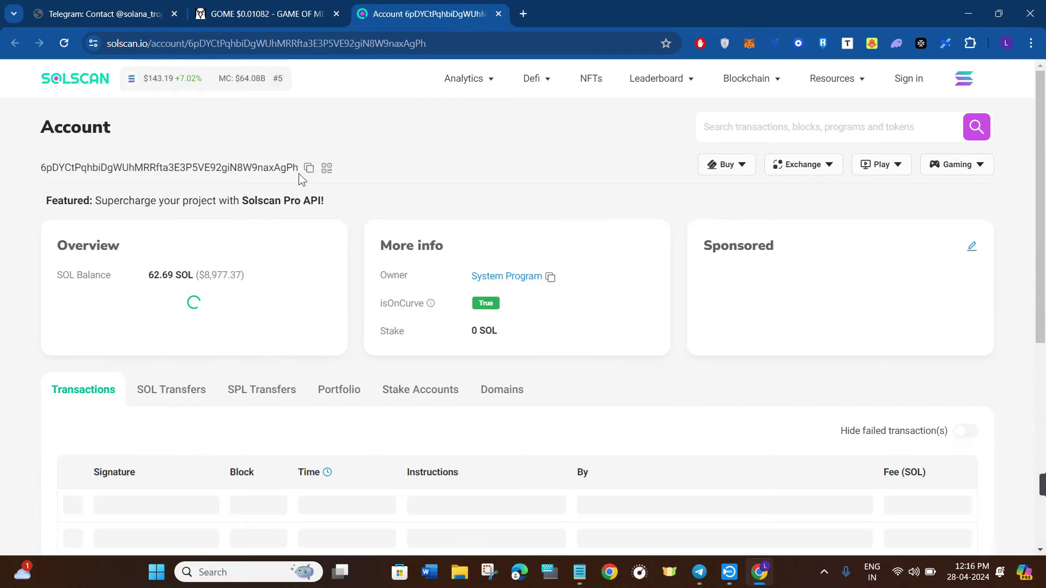
click(307, 168)
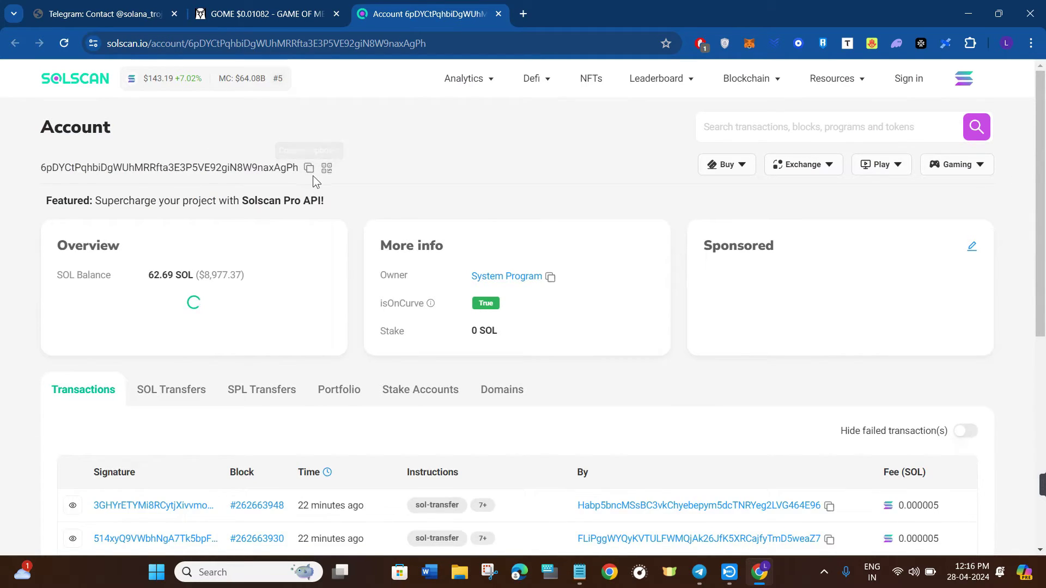
click(701, 579)
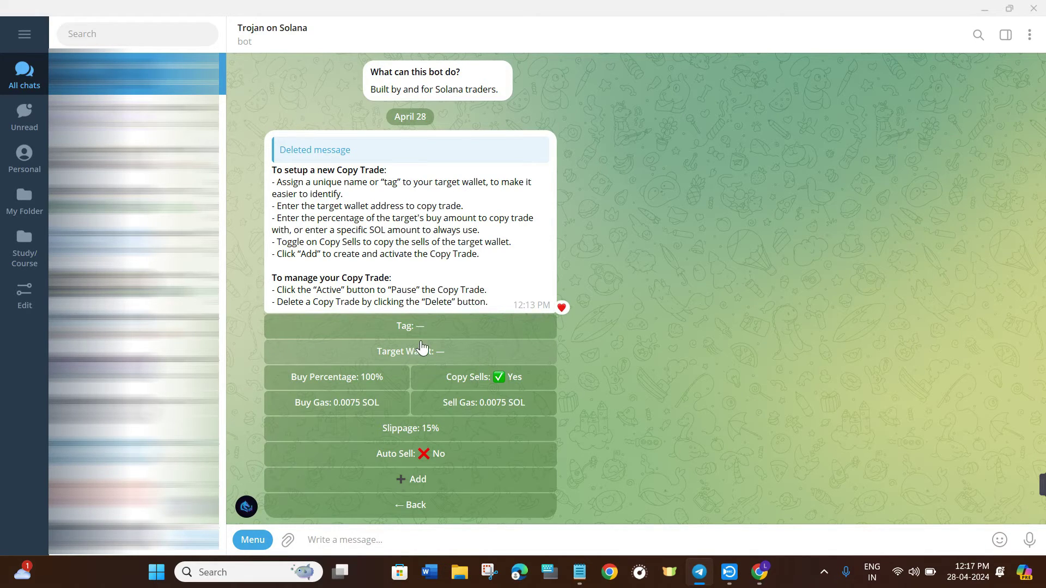
- Set the new copy trade's tag to 'Gome'
click(449, 327)
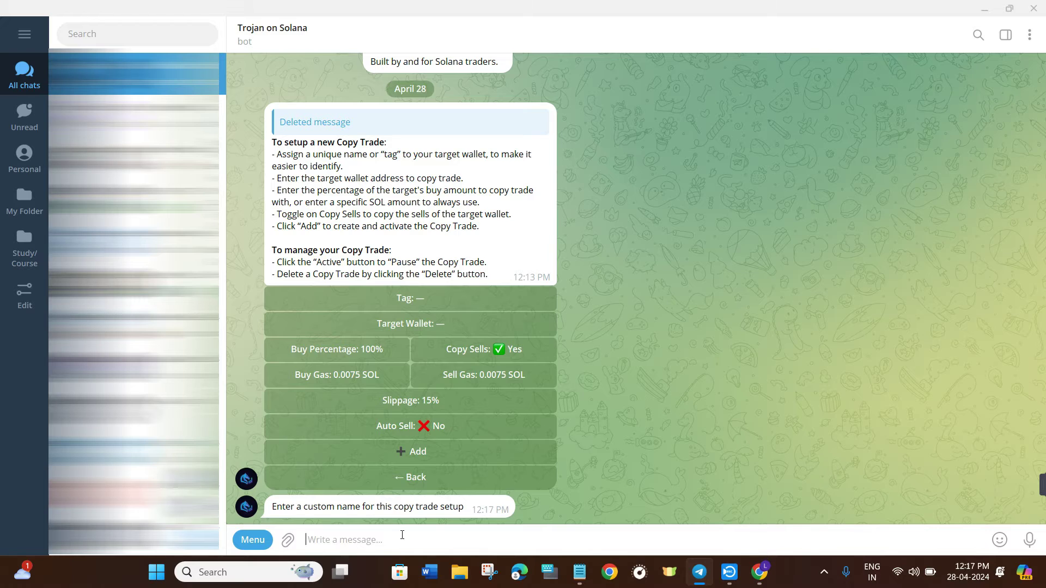
text(Gome)
key(Return)
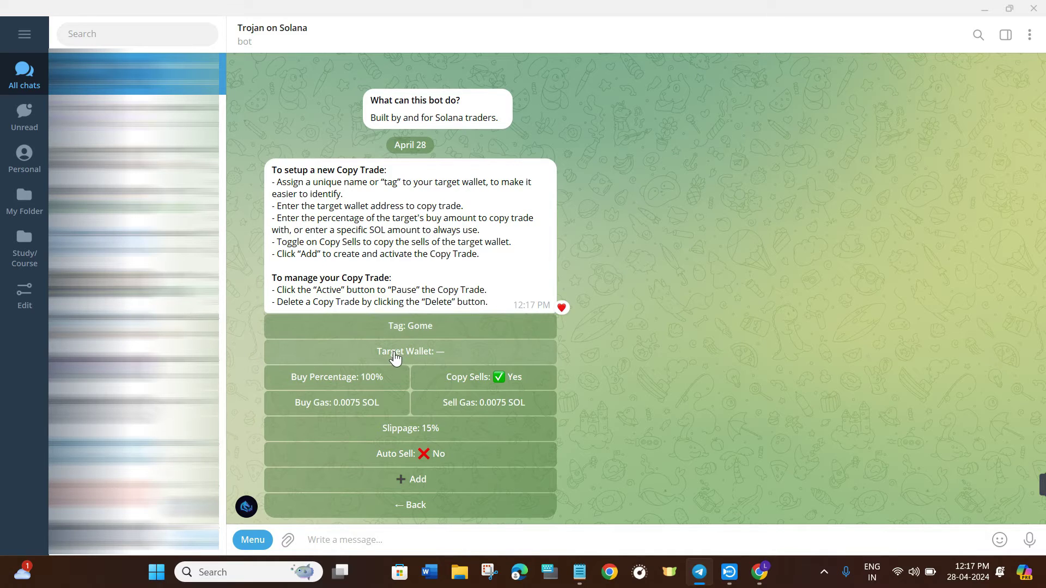
- Paste the copied Solscan trader address as the copy trade's target wallet
click(411, 363)
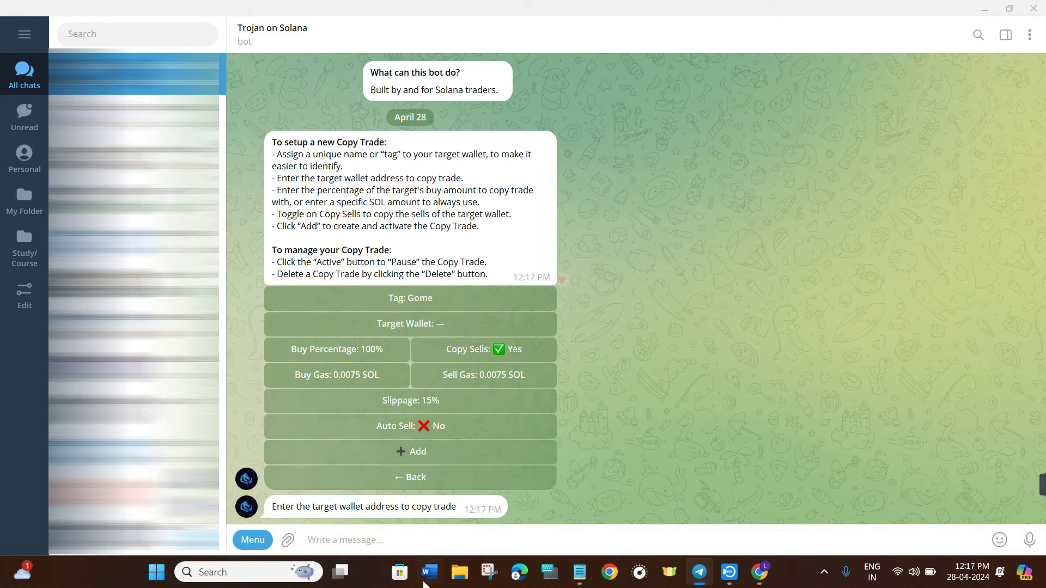
key(ctrl+v)
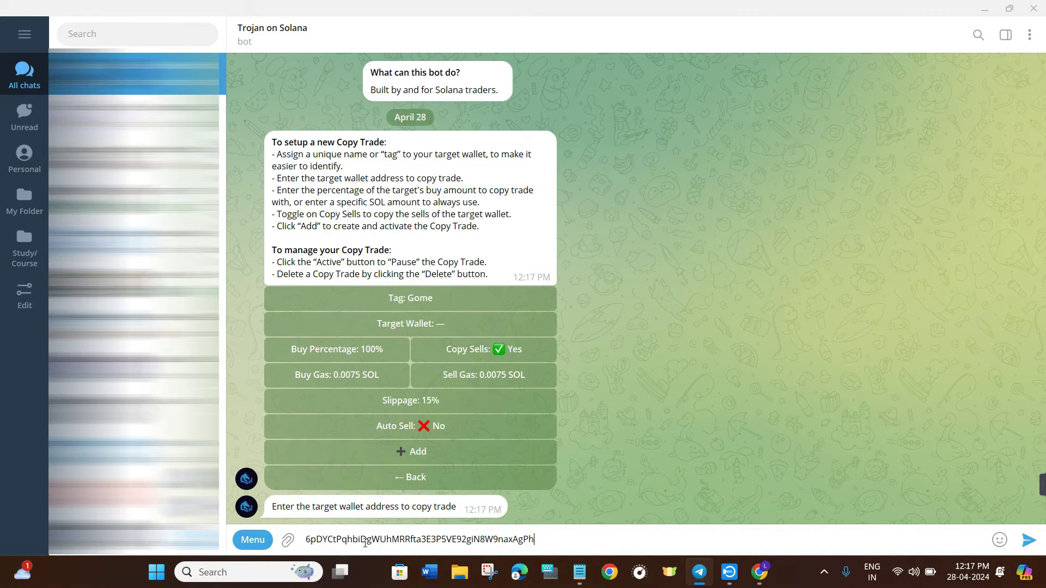
key(Return)
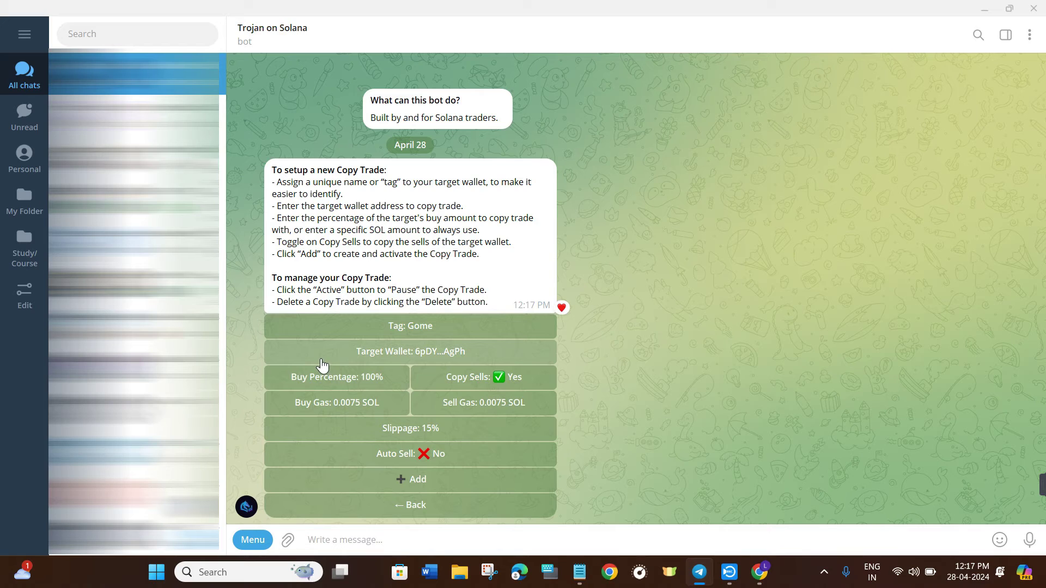
- Replace the 100% Buy Percentage with a fixed buy amount of 0.1 SOL
click(368, 373)
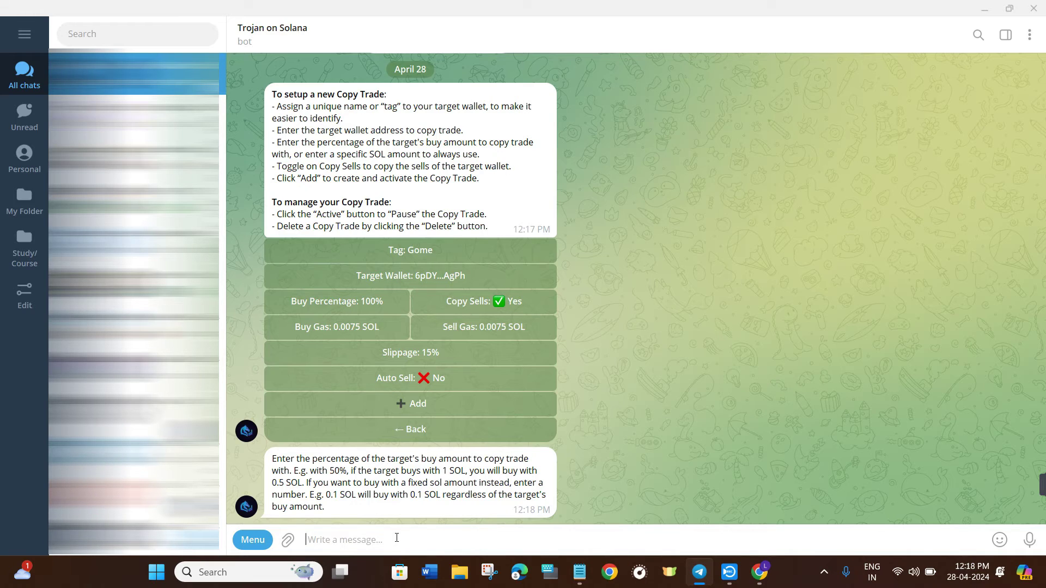
text(0.1)
key(Return)
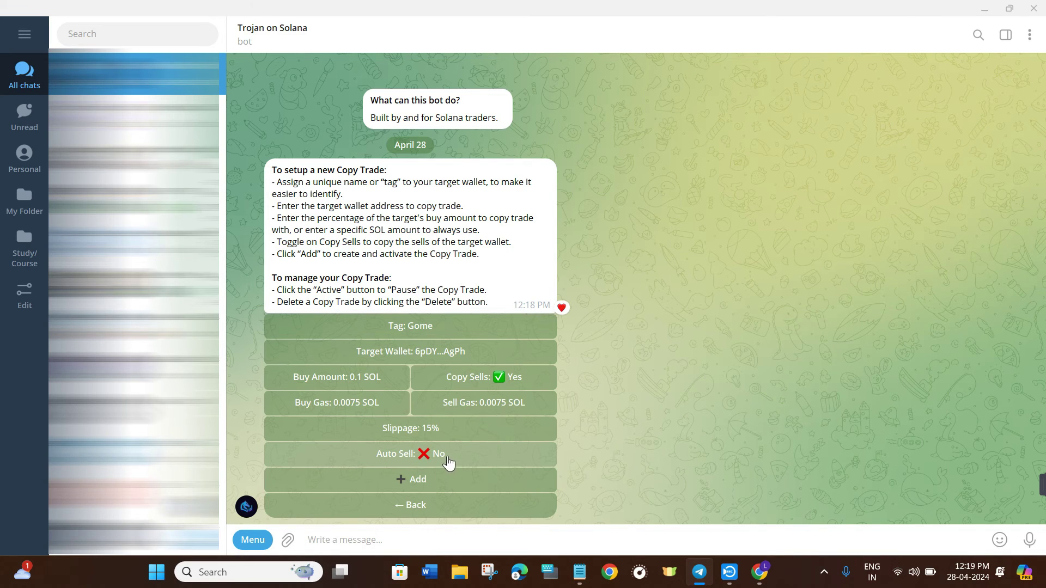
- Switch Auto Sell to Yes and add Gome as the fourth active copy trade
click(458, 452)
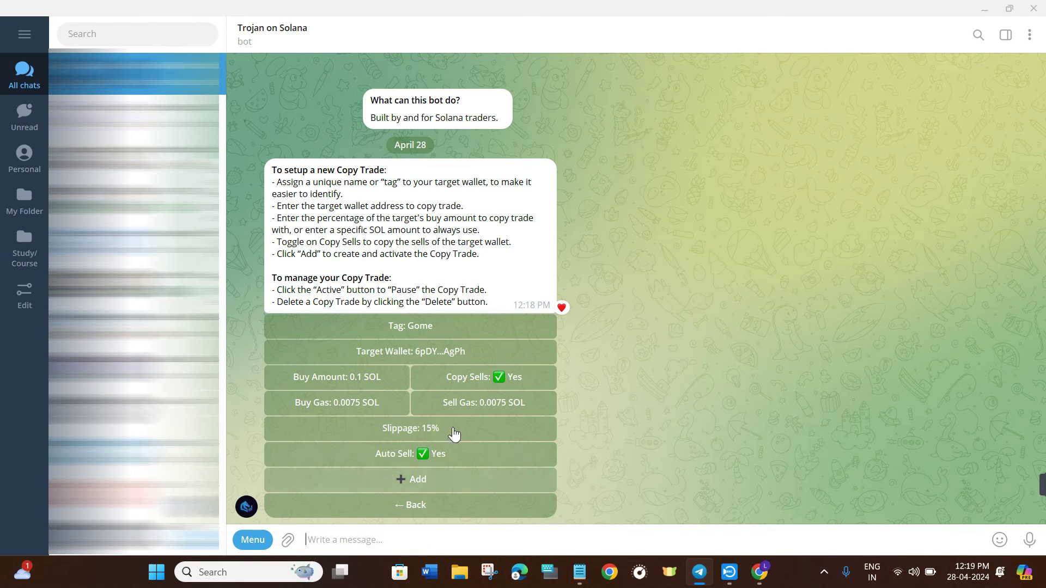
click(423, 482)
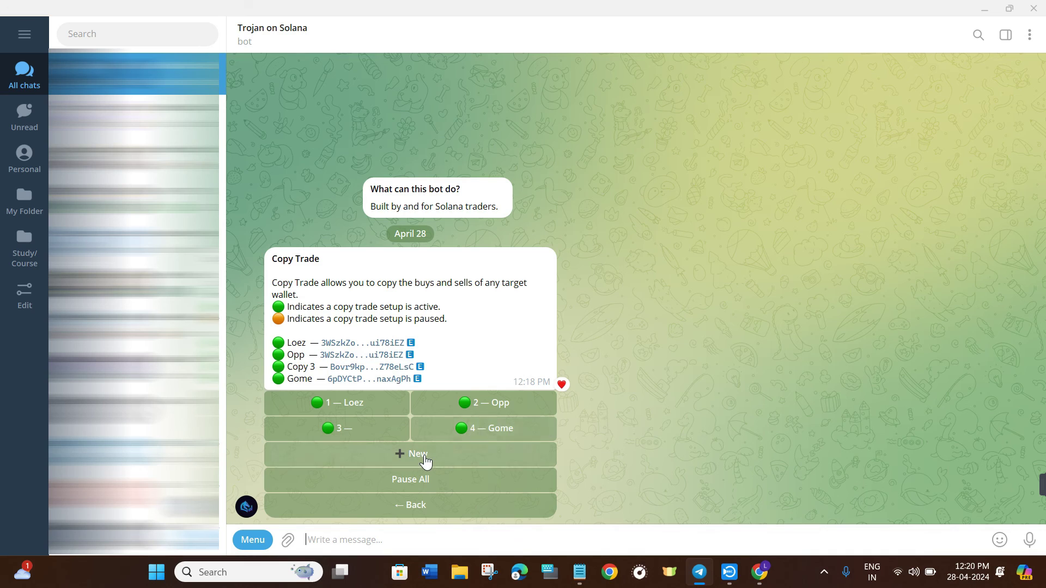
- Return to the copy trade list and pause Loez, Opp, Copy 3 and Gome with Pause All
click(428, 460)
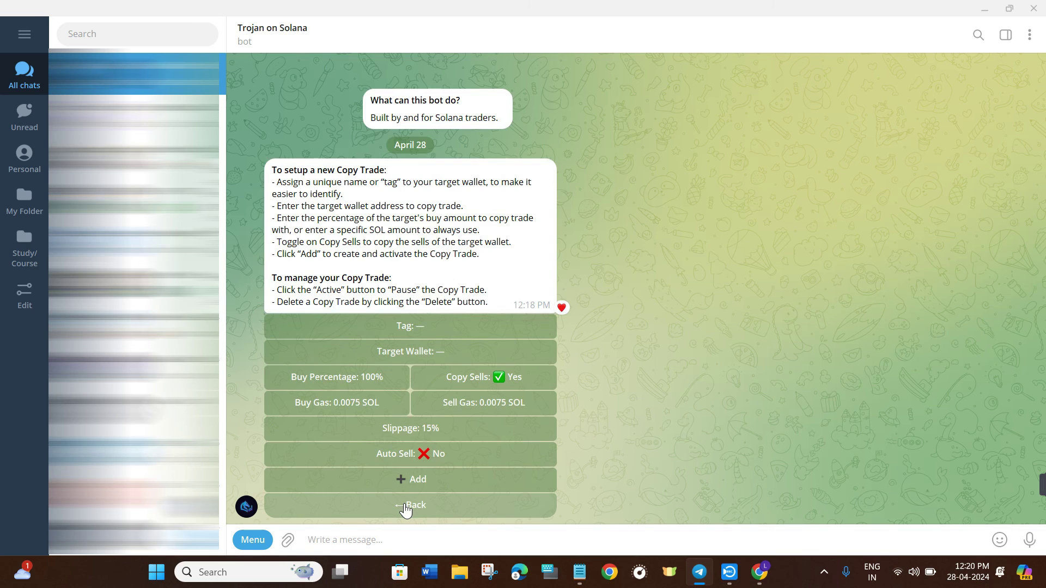
click(406, 508)
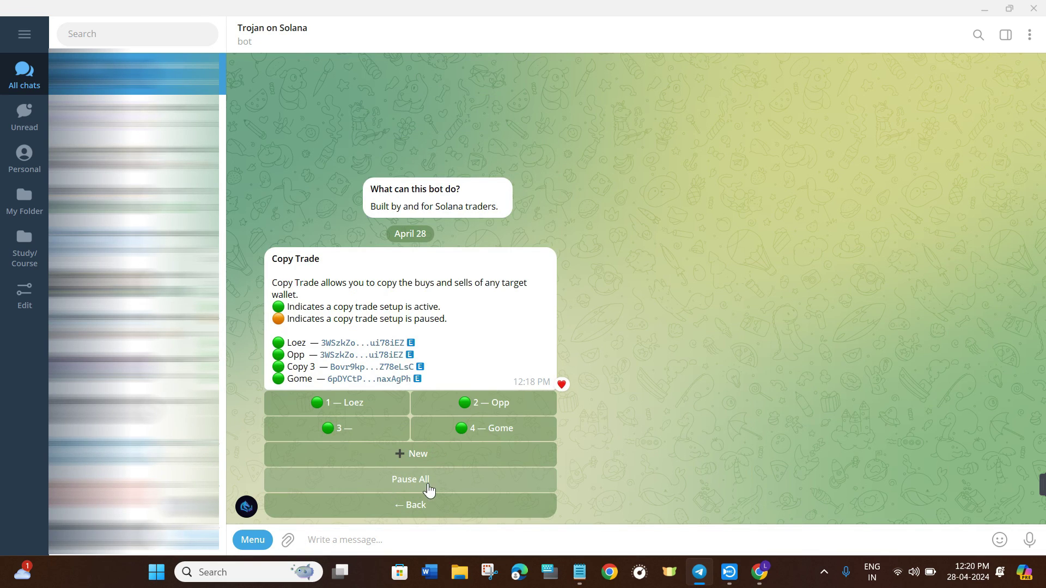
click(422, 485)
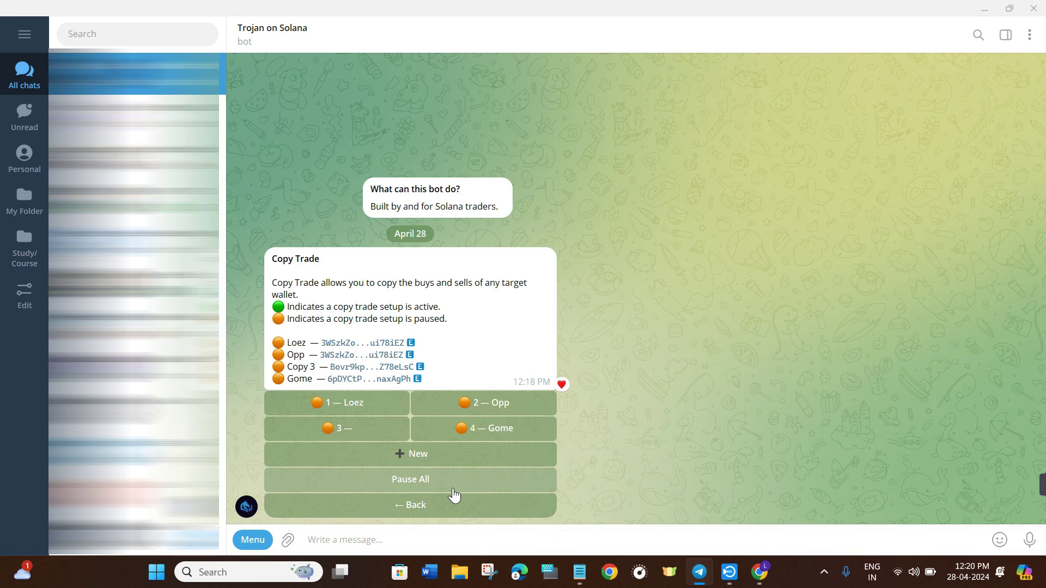